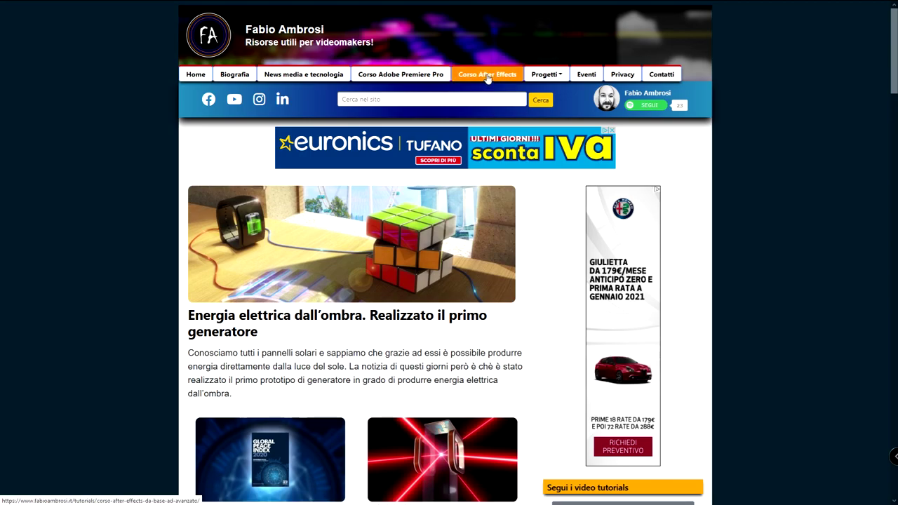
Open the 'Corso After Effects' page and scroll through its lesson list.
left_click(488, 78)
scroll(828, 182, "down", 3)
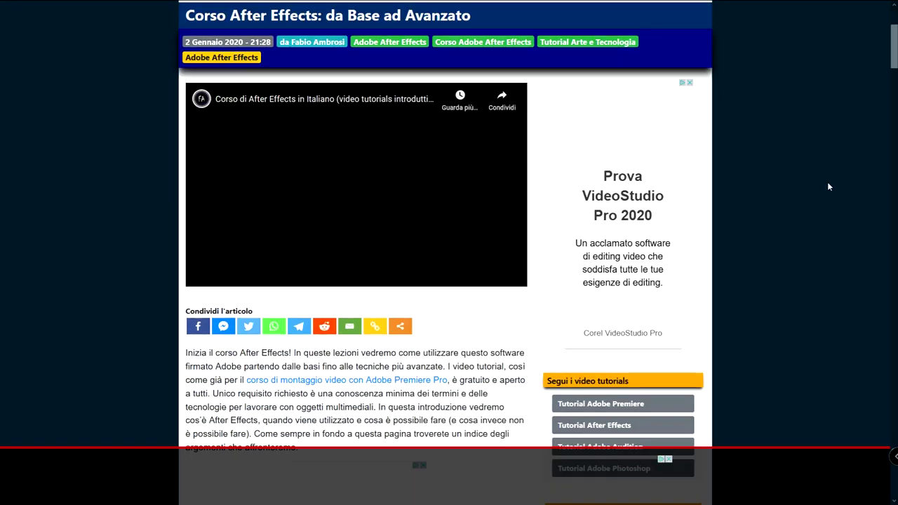
scroll(827, 182, "down", 5)
scroll(827, 182, "down", 5)
scroll(827, 182, "down", 5)
scroll(827, 181, "down", 5)
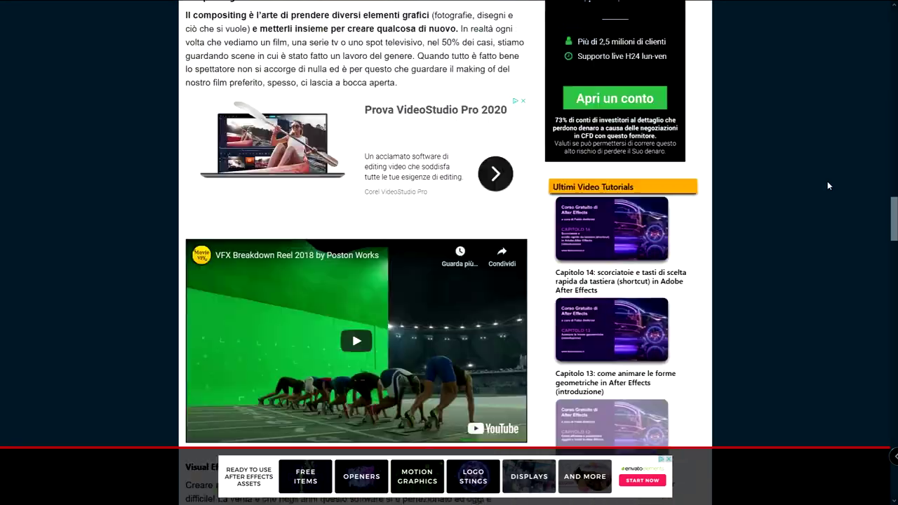
scroll(828, 181, "down", 5)
scroll(827, 181, "down", 5)
scroll(541, 291, "up", 1)
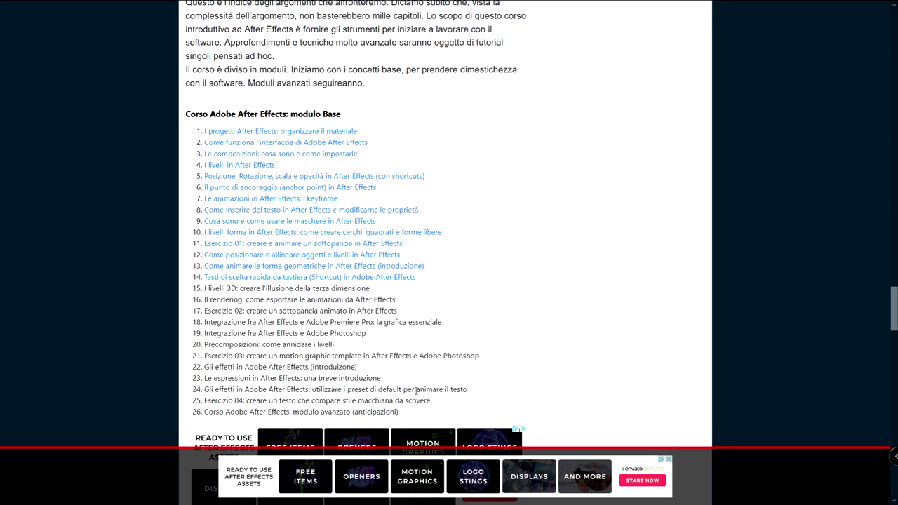
View the first basic-module lesson, then the Premiere Pro course page and the author's YouTube channel.
left_click(229, 131)
scroll(428, 156, "up", 15)
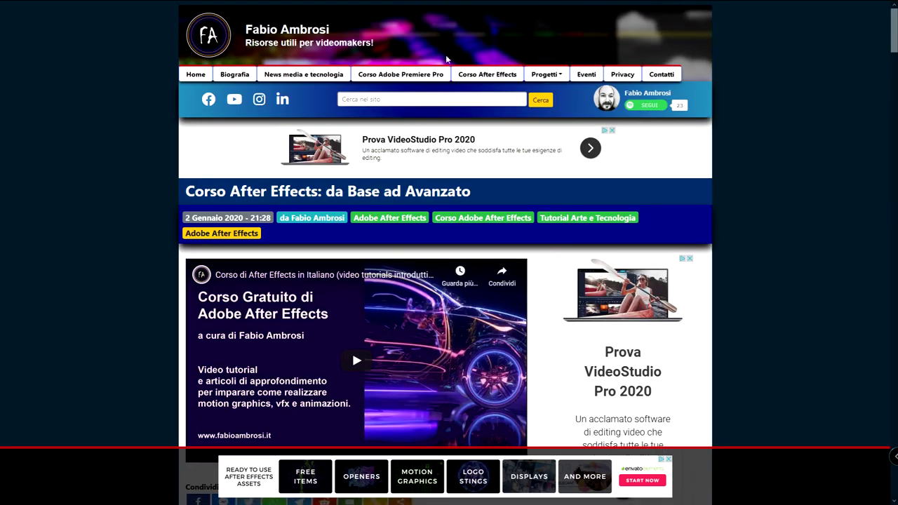
left_click(405, 76)
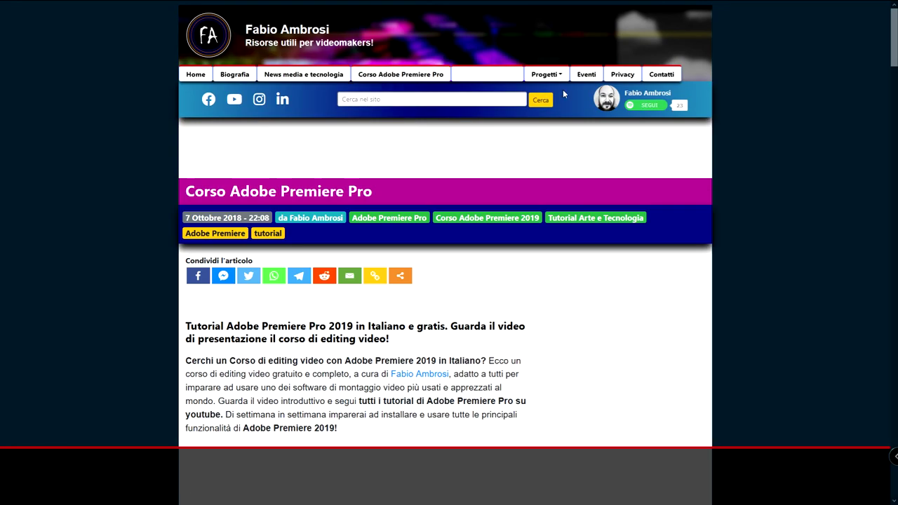
left_click(647, 94)
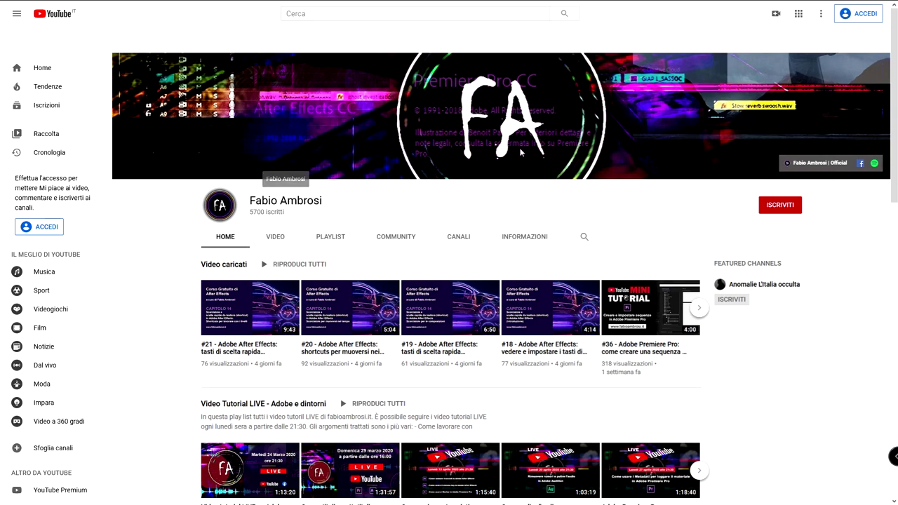
Autoscroll down through the YouTube channel's rows of uploaded videos.
middle_click(769, 340)
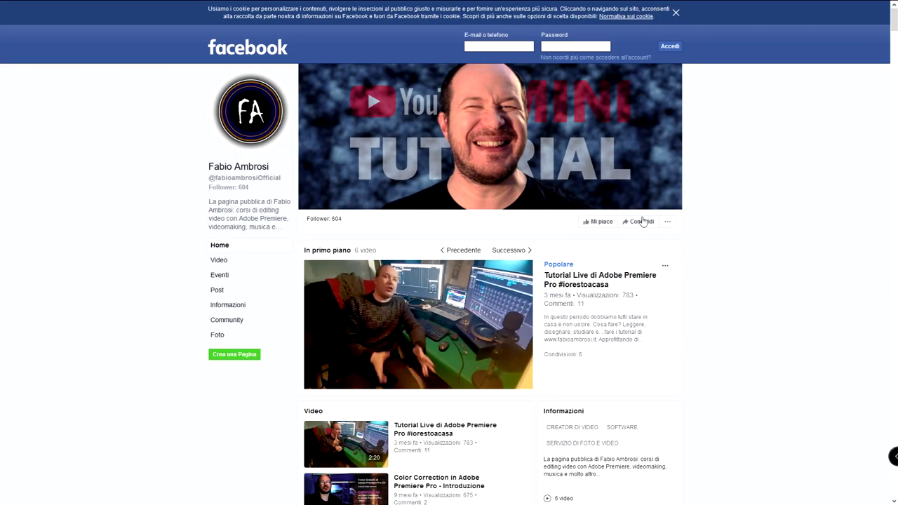
Autoscroll through the author's public Facebook page.
middle_click(734, 142)
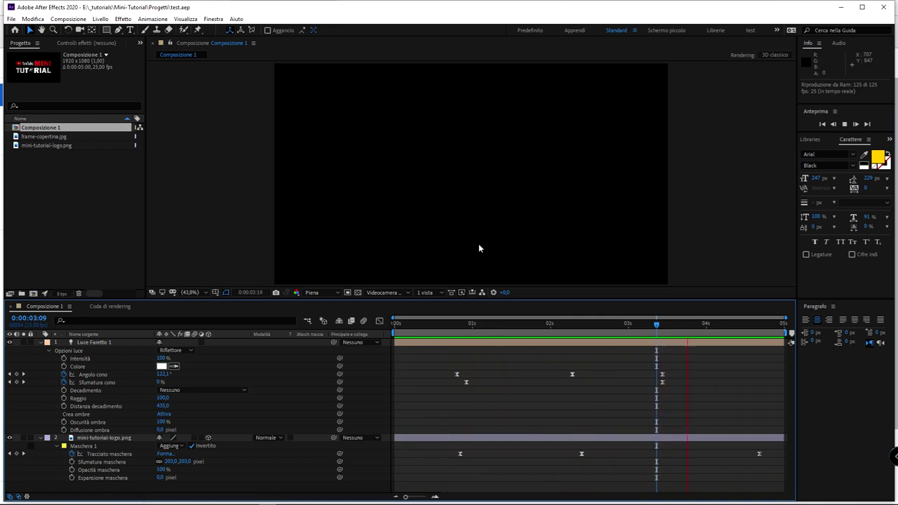
Stop the Composizione 1 preview at 0:00:00:22 and bring up the Composizione menu.
key("space")
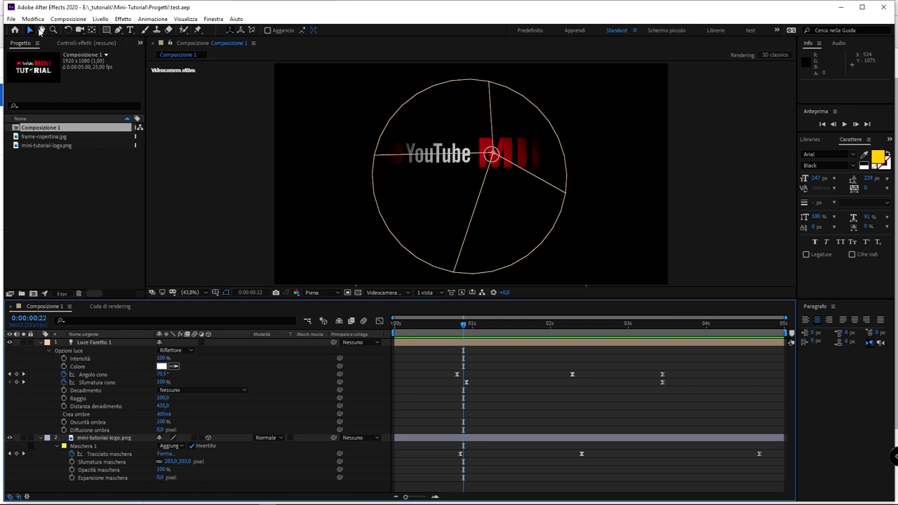
left_click(76, 21)
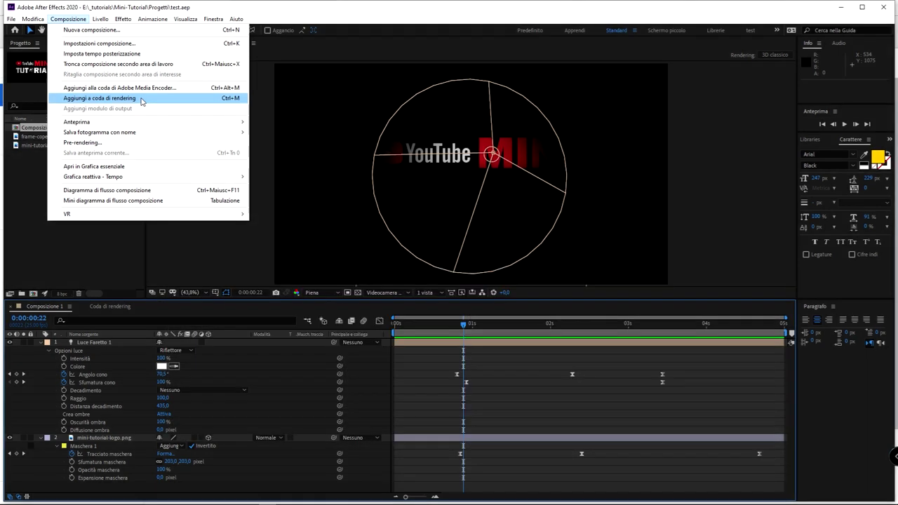
Add Composizione 1 to the render queue and show the output module presets beside 'Senza perdite'.
left_click(140, 98)
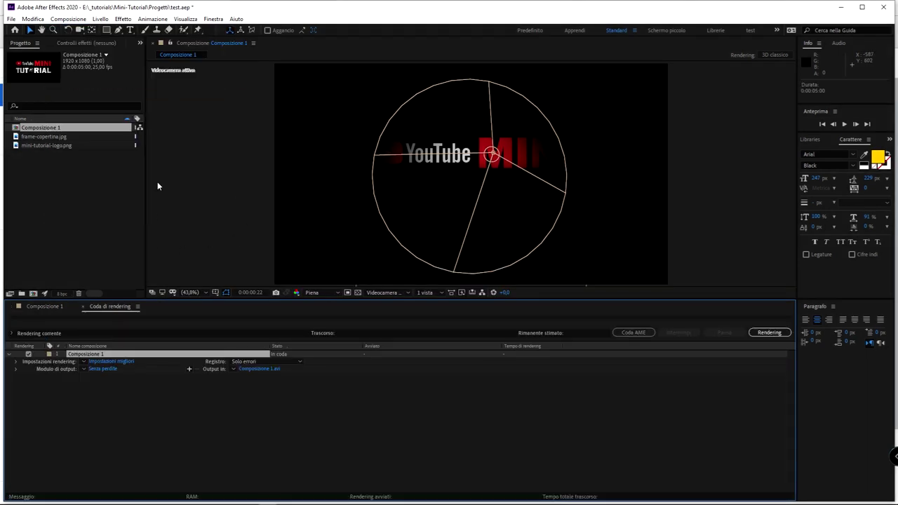
left_click(156, 443)
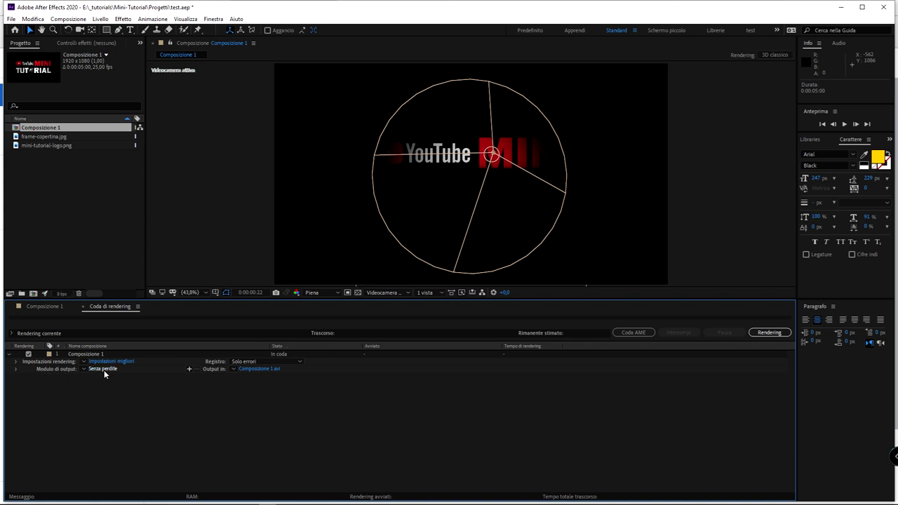
left_click(84, 370)
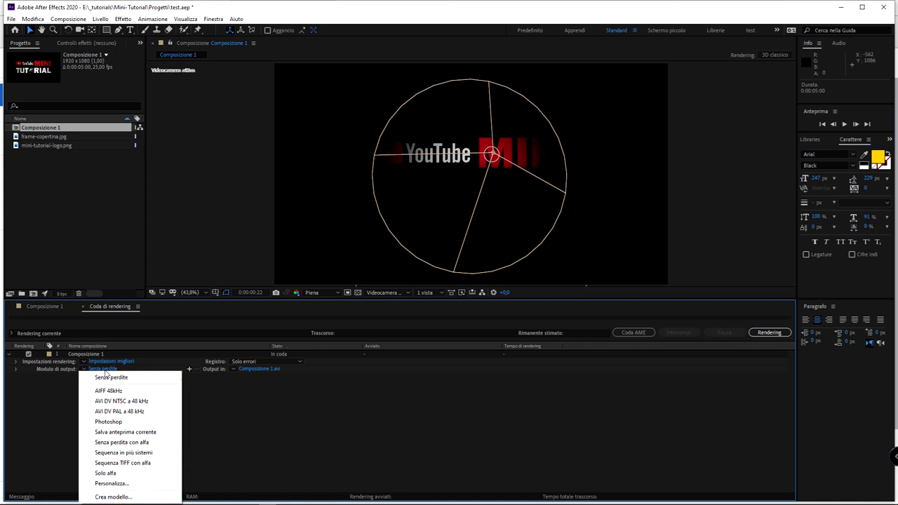
Bring up Impostazioni modulo di output for the queued Composizione 1 and move the dialog higher.
left_click(106, 374)
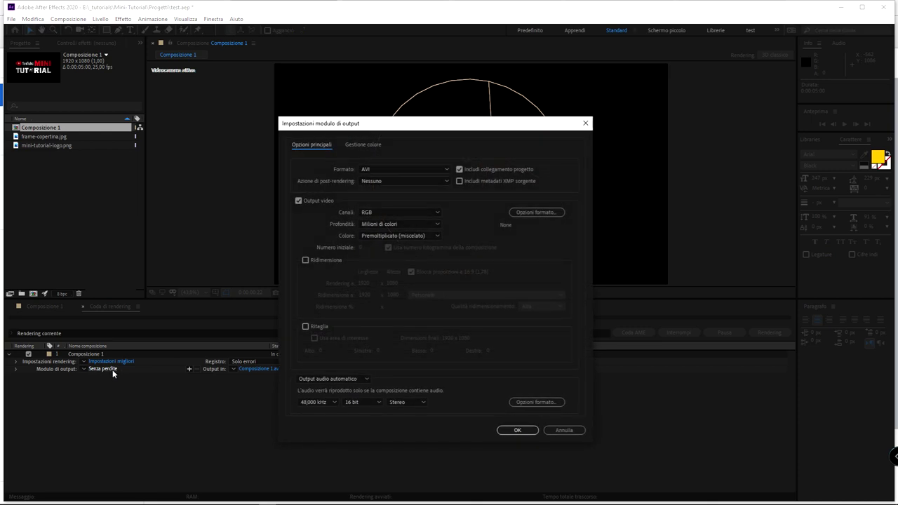
left_click_drag(391, 129, 395, 64)
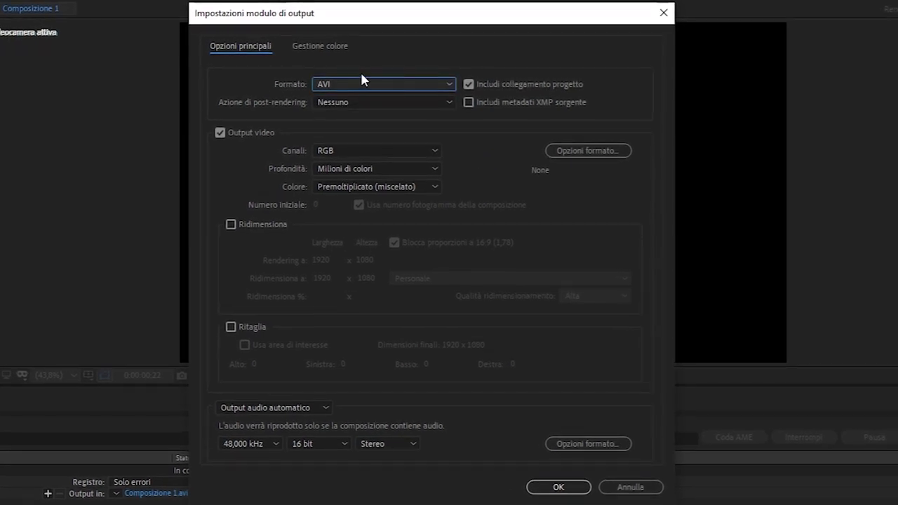
Expand the Formato dropdown in the output module settings to list the file formats.
left_click(398, 86)
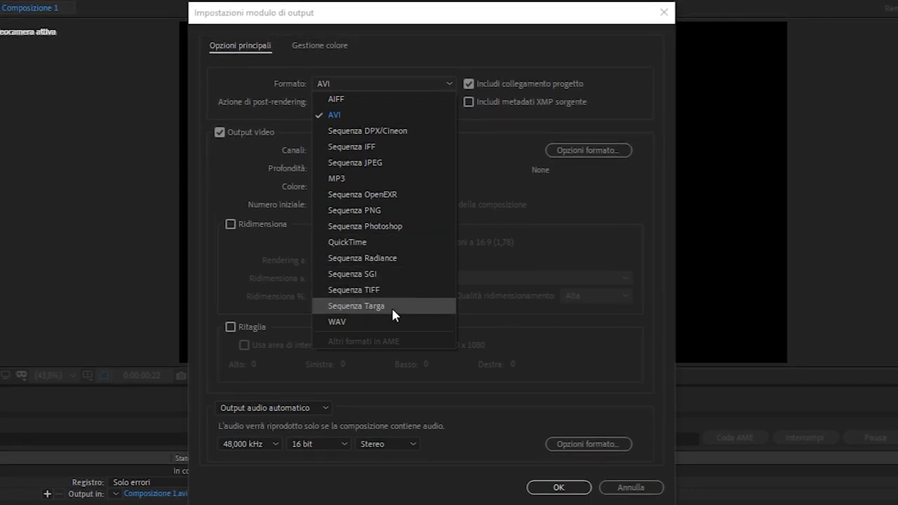
Set the output format to QuickTime and bring up its 'Opzioni formato...' dialog.
left_click(411, 246)
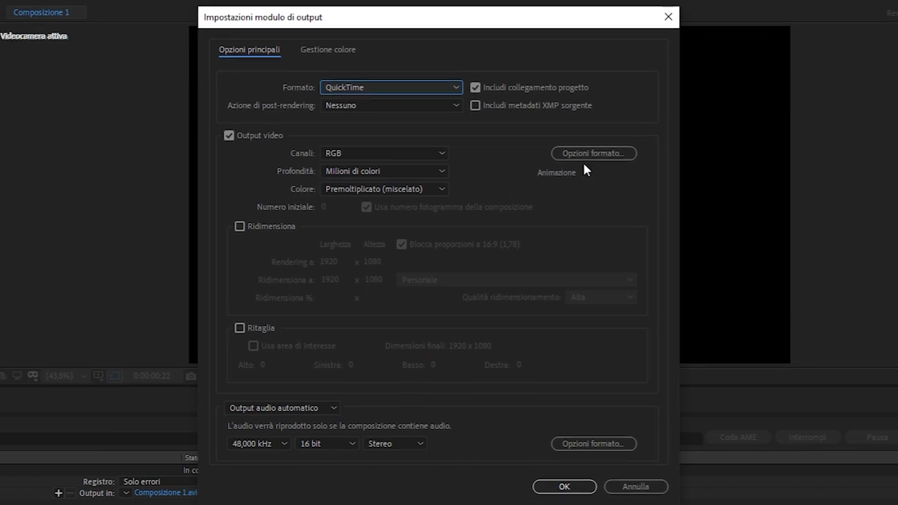
left_click(584, 153)
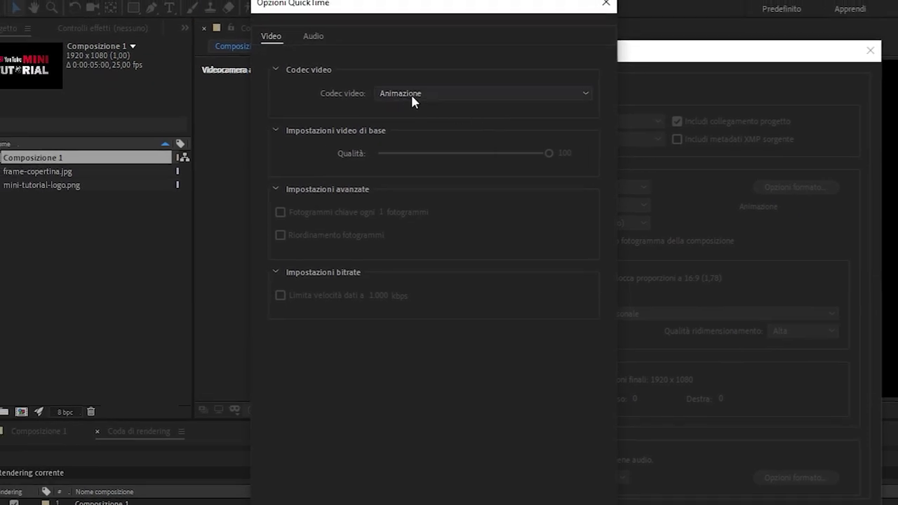
Keep Animazione as the QuickTime video codec and confirm the QuickTime options.
left_click(411, 93)
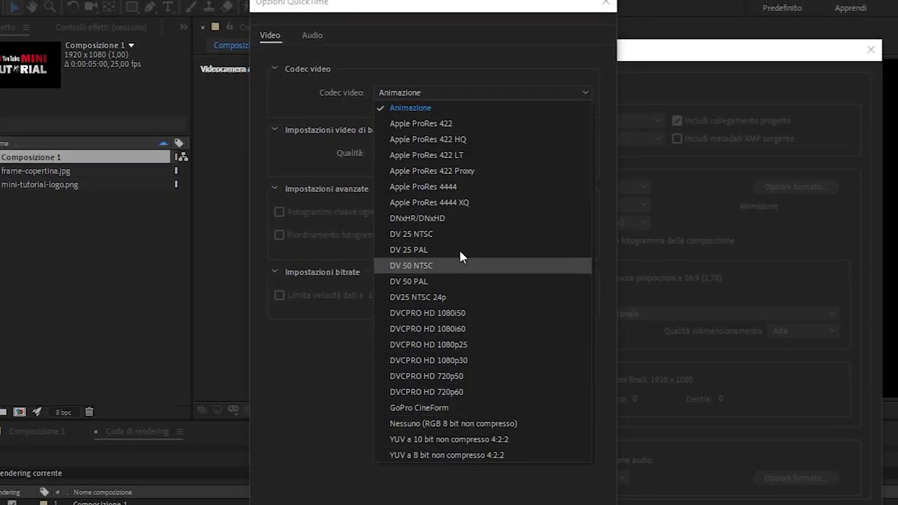
left_click(606, 2)
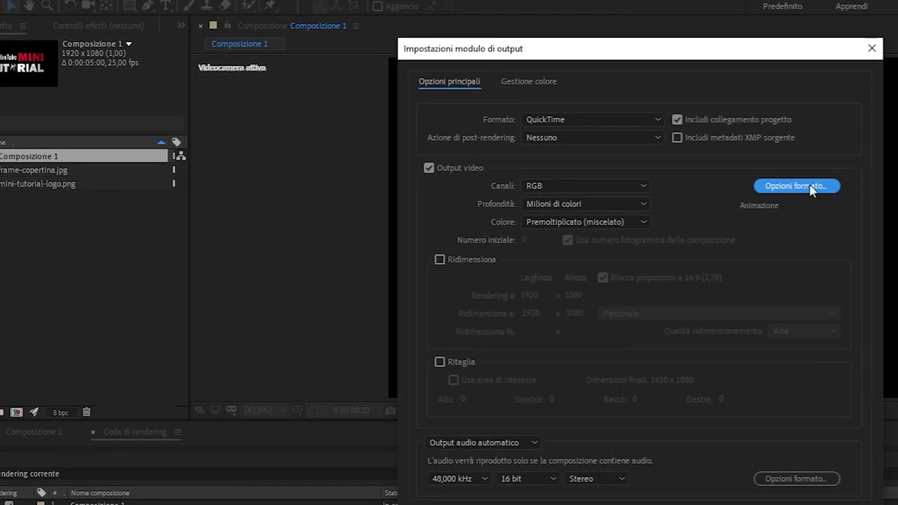
left_click(811, 186)
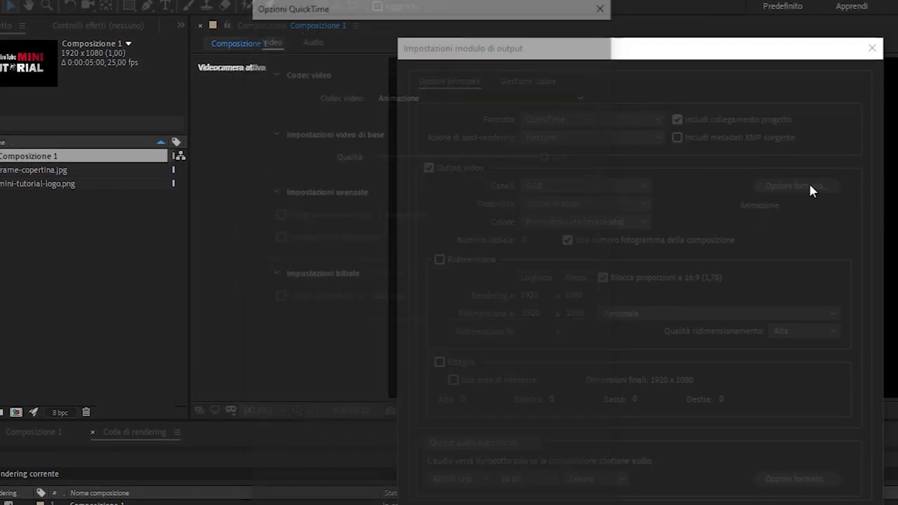
left_click(455, 93)
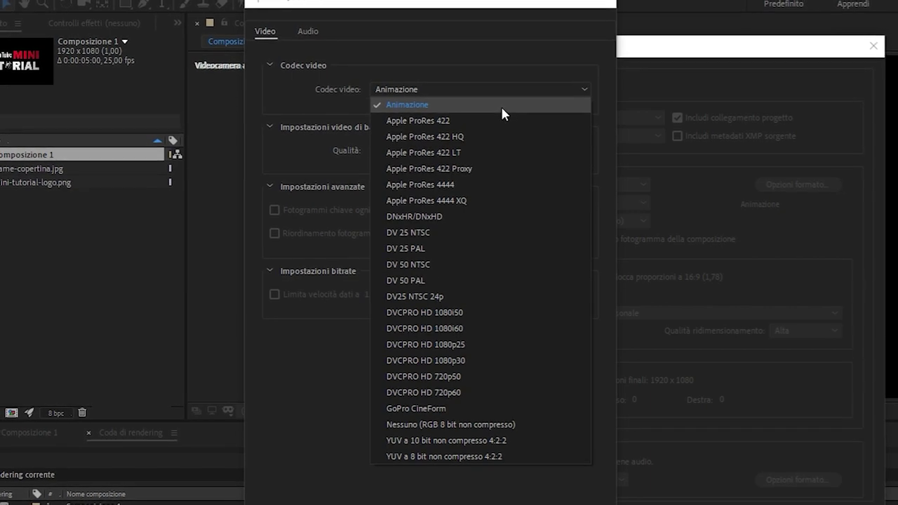
left_click(501, 106)
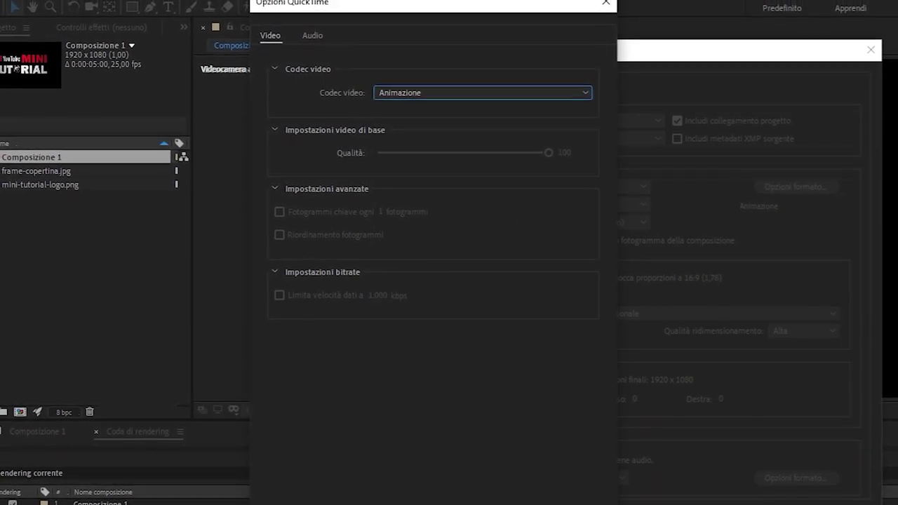
key("Return")
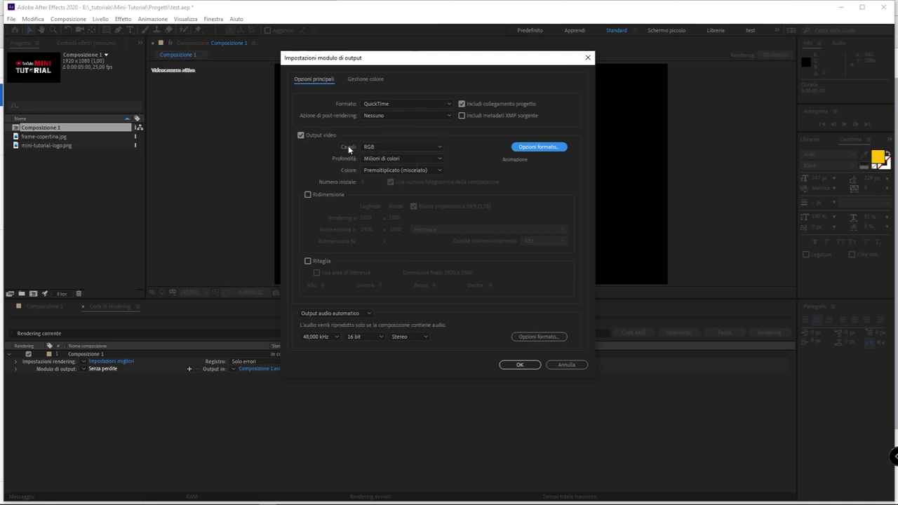
left_click(401, 146)
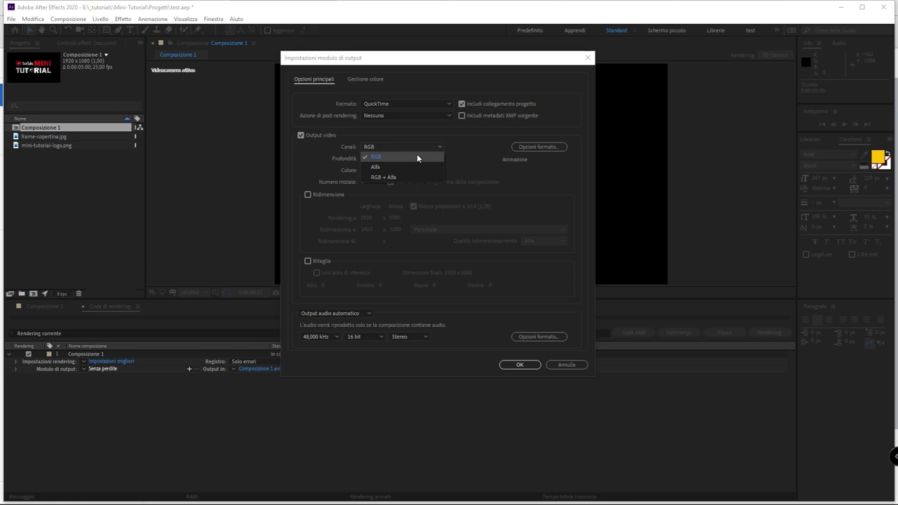
left_click(418, 158)
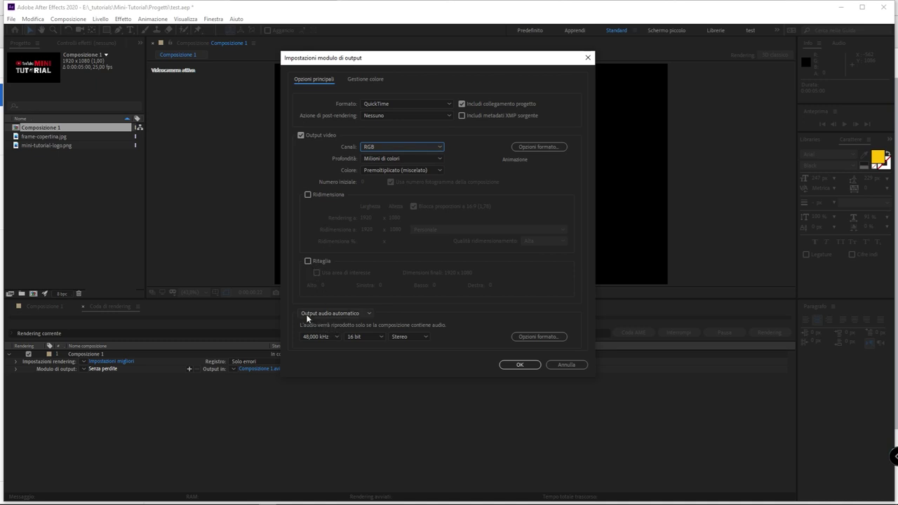
left_click(402, 146)
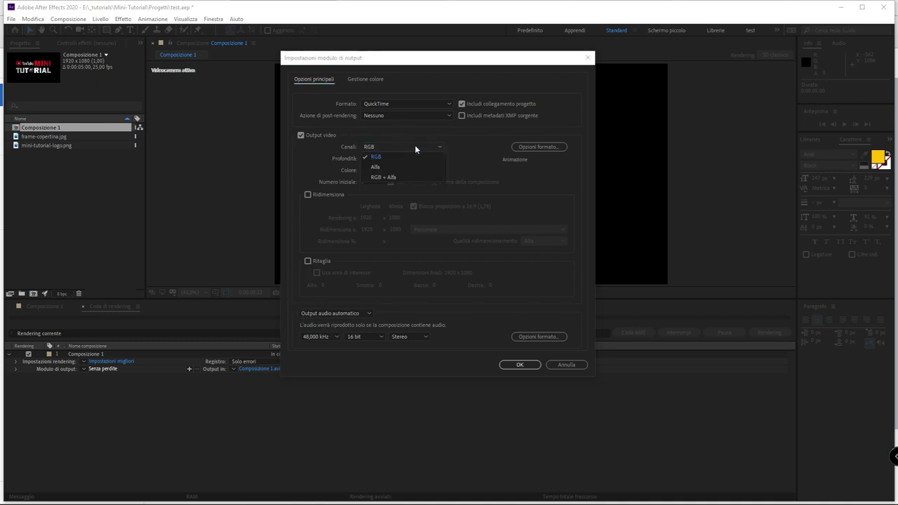
left_click(375, 180)
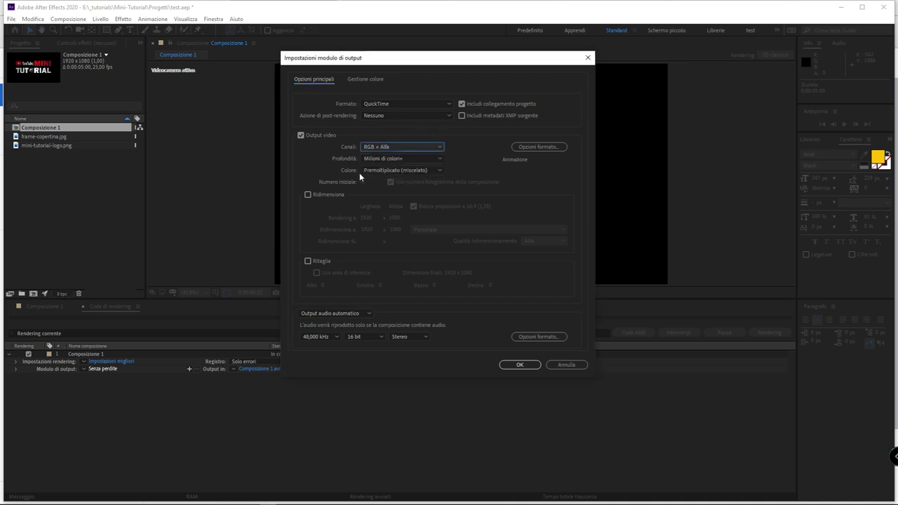
left_click(408, 159)
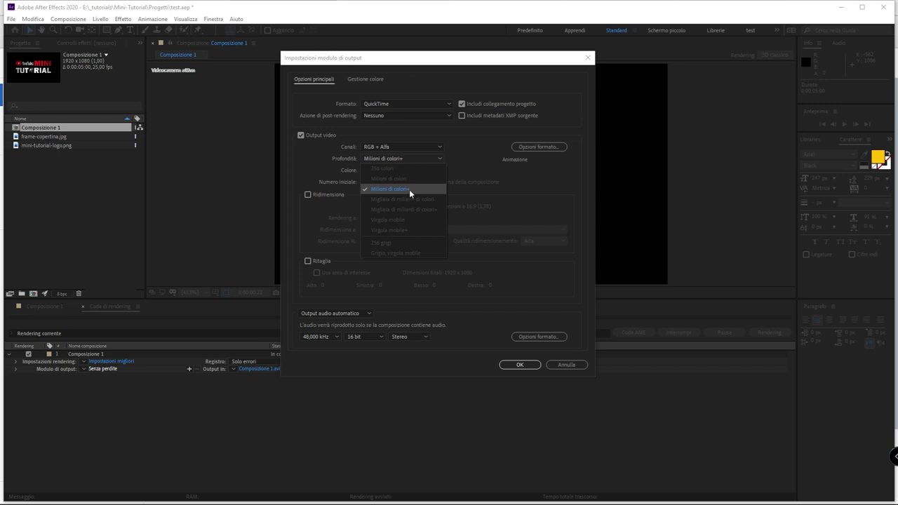
left_click(409, 190)
left_click(390, 148)
left_click(399, 159)
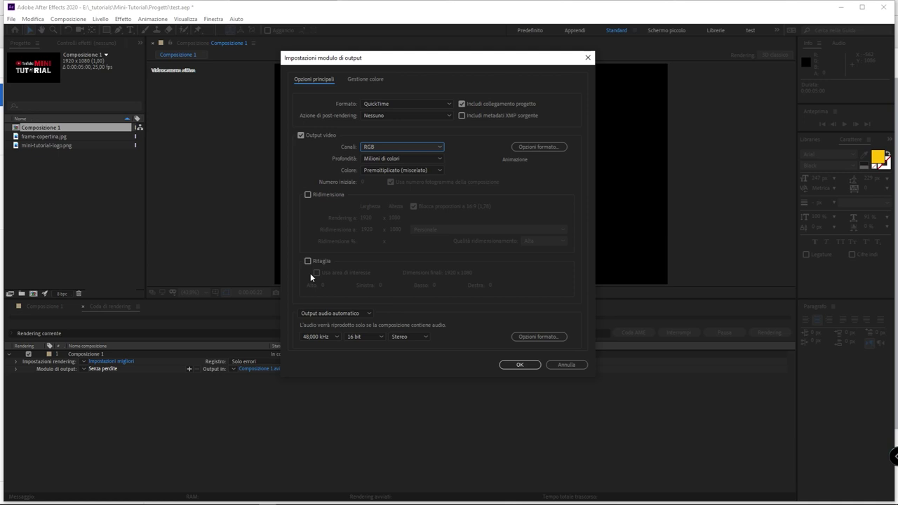
left_click(358, 313)
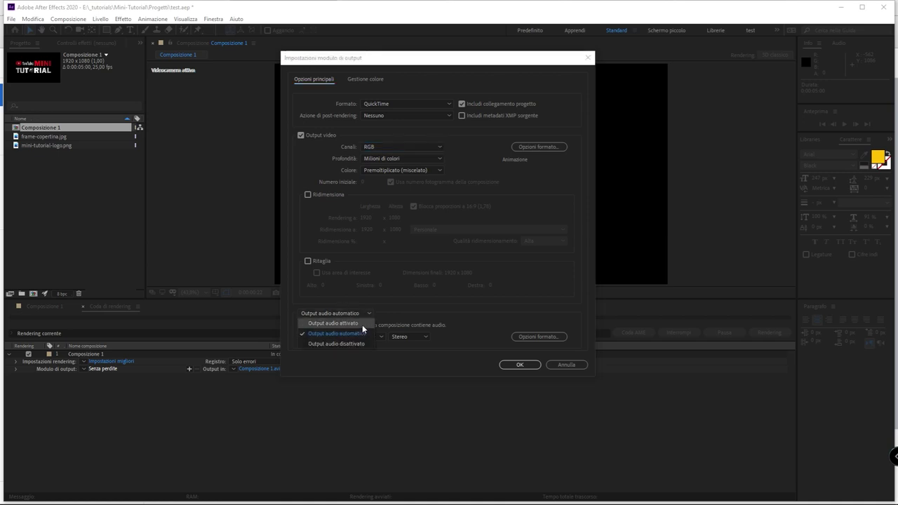
Try audio output on and off, set it back to Output audio automatico, and confirm the module.
left_click(362, 324)
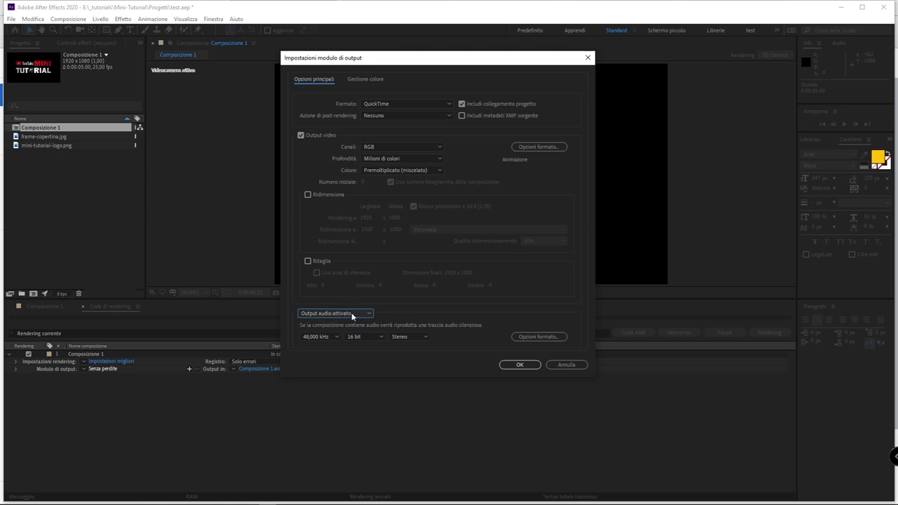
left_click(358, 316)
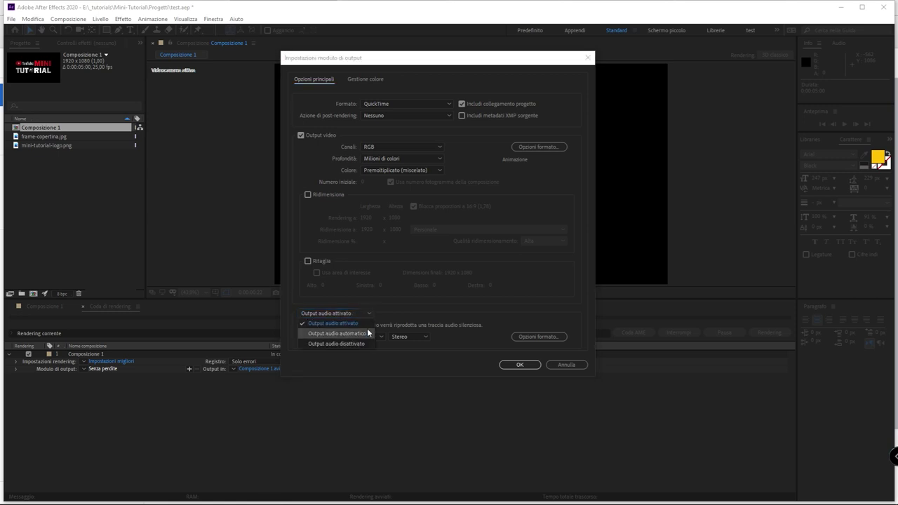
left_click(353, 343)
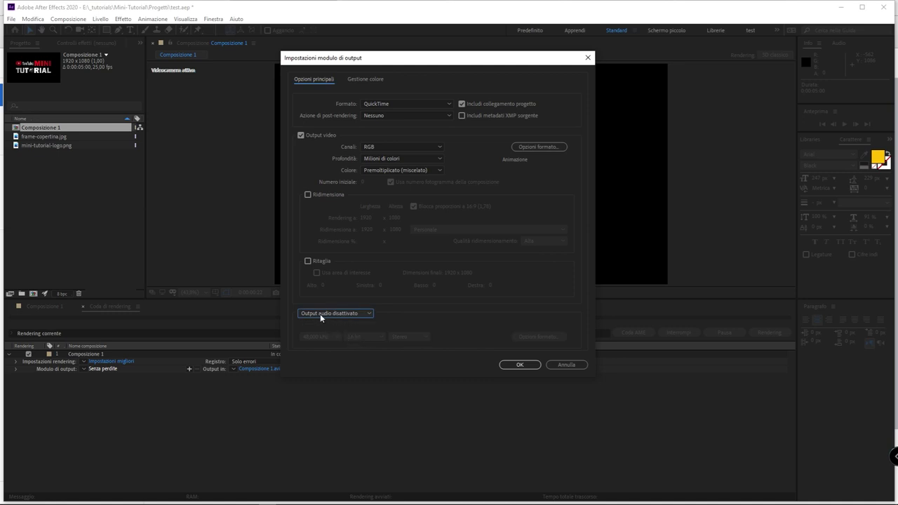
left_click(351, 313)
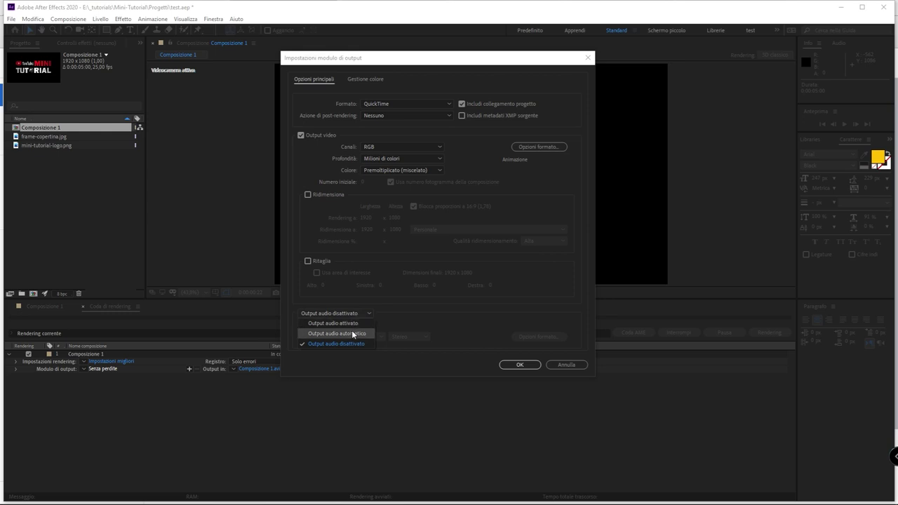
left_click(353, 333)
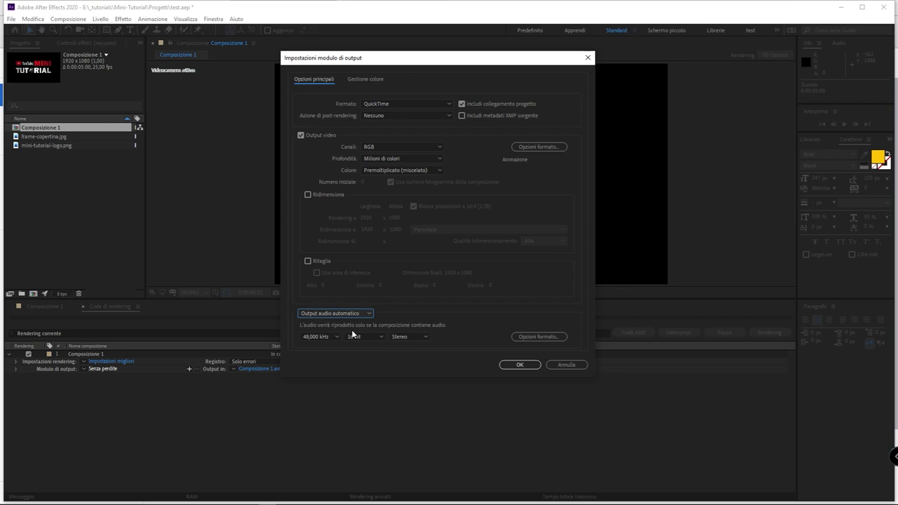
left_click(528, 367)
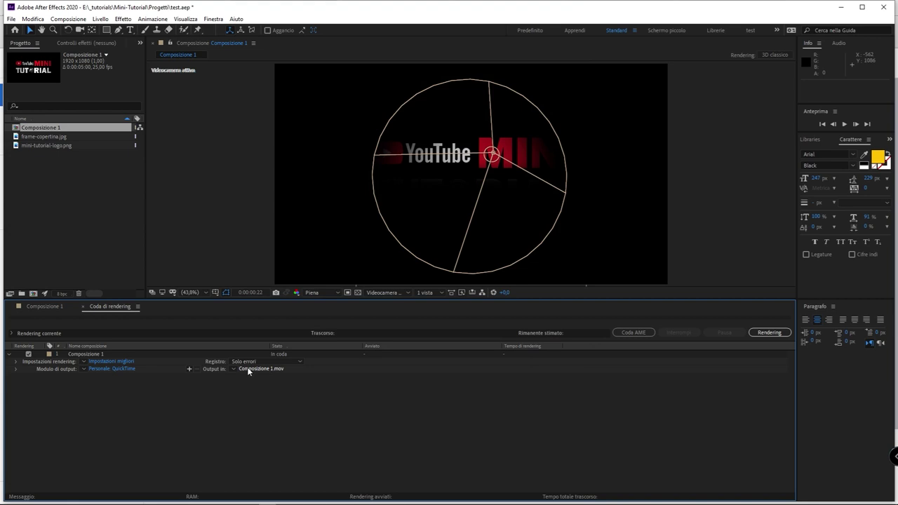
Save the render output as export-demo.mov in the _tutorials\Export folder.
left_click(247, 368)
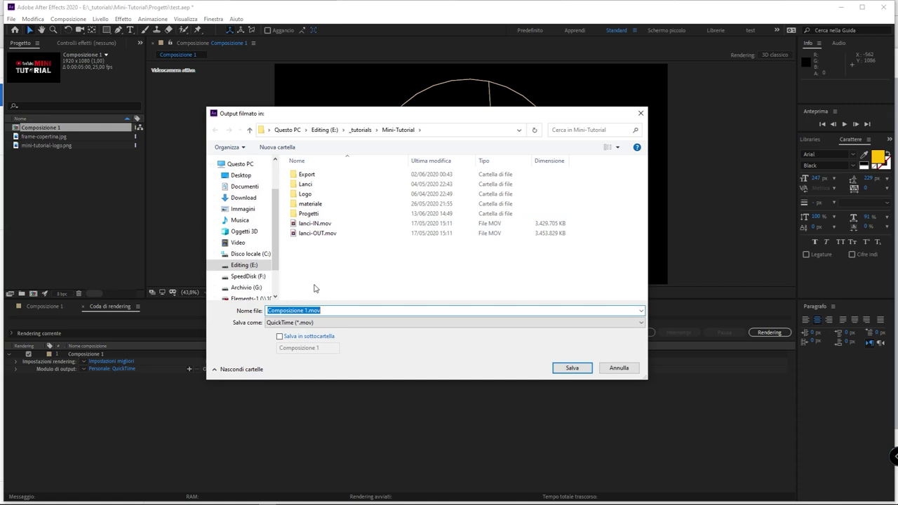
left_click(361, 129)
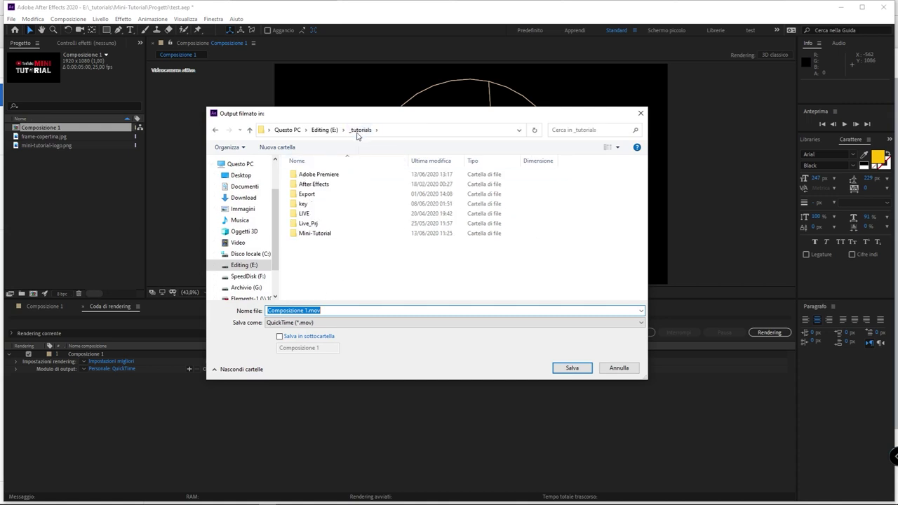
left_click(346, 194)
double_click(346, 194)
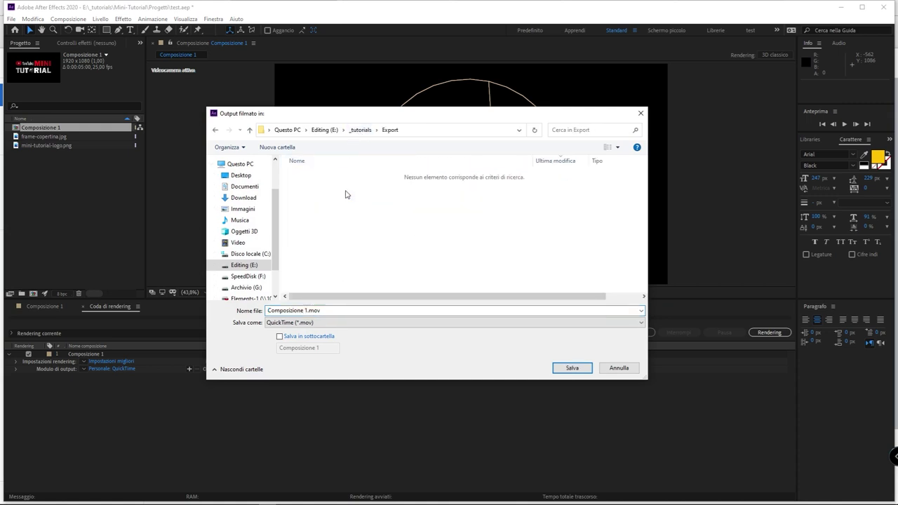
left_click(348, 311)
type("export-demo")
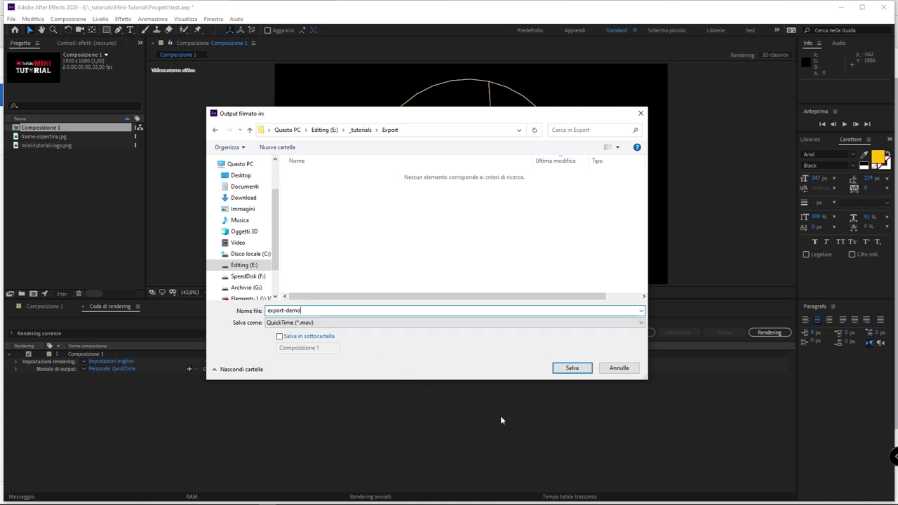
left_click(573, 370)
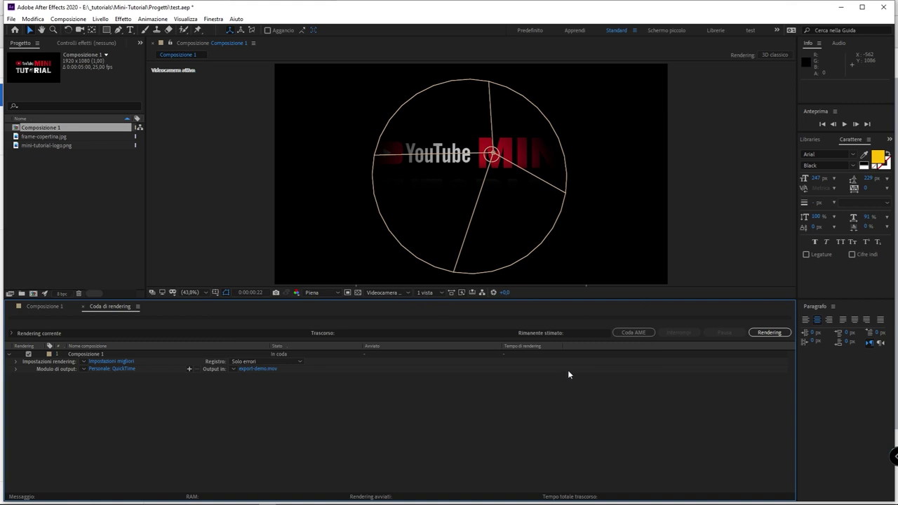
Render Composizione 1 to export-demo.mov, then go back to its timeline.
left_click(770, 334)
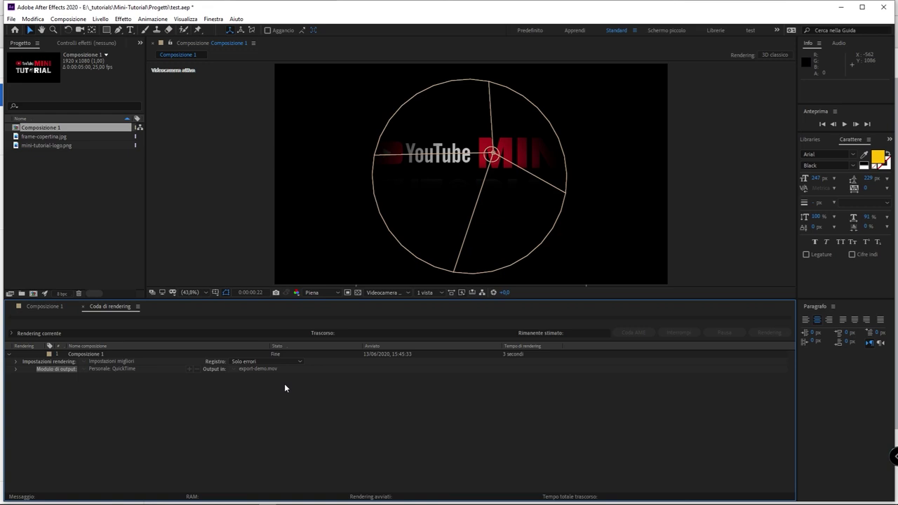
left_click(442, 231)
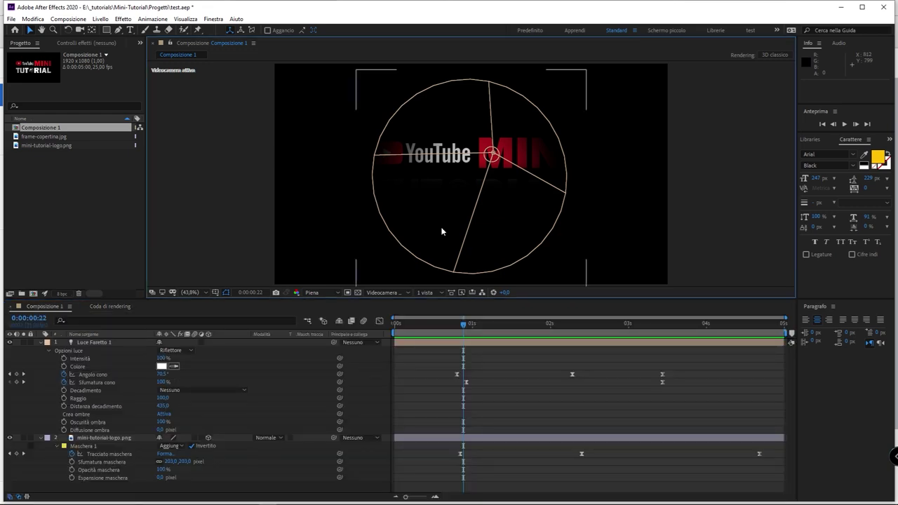
left_click(419, 395)
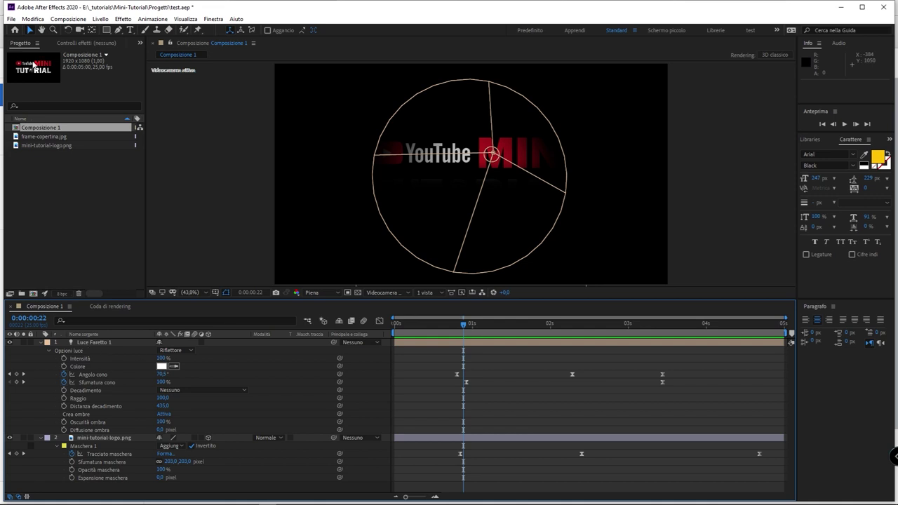
left_click(62, 19)
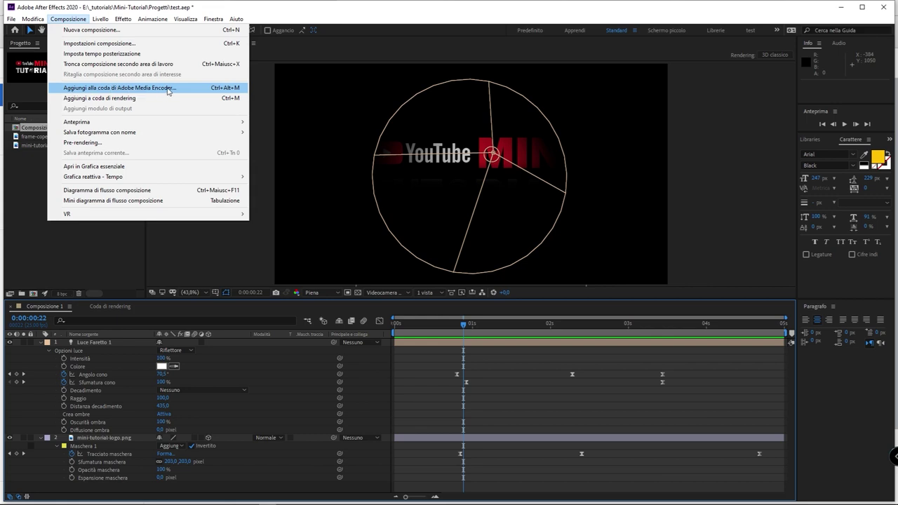
left_click(439, 144)
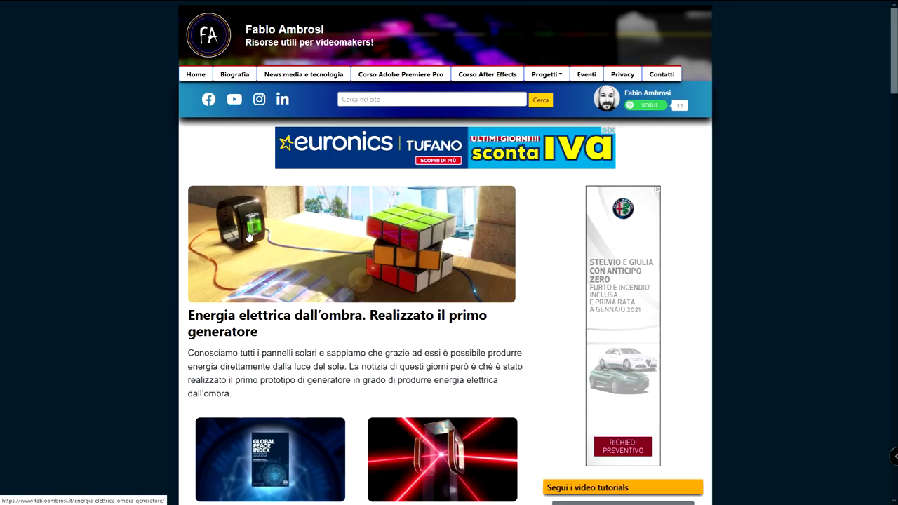
Open the 'Corso After Effects: da Base ad Avanzato' page and scroll through its contents.
left_click(488, 78)
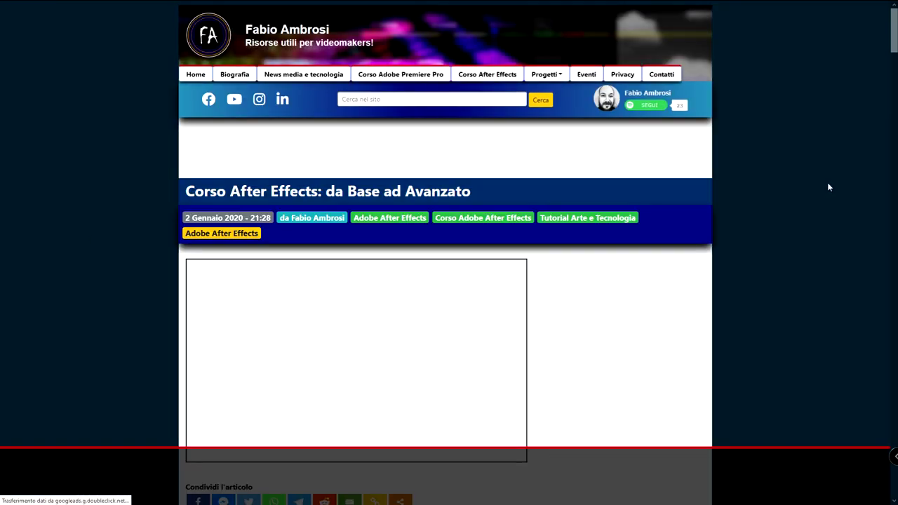
scroll(828, 187, "down", 1)
scroll(828, 185, "down", 5)
scroll(828, 185, "down", 5)
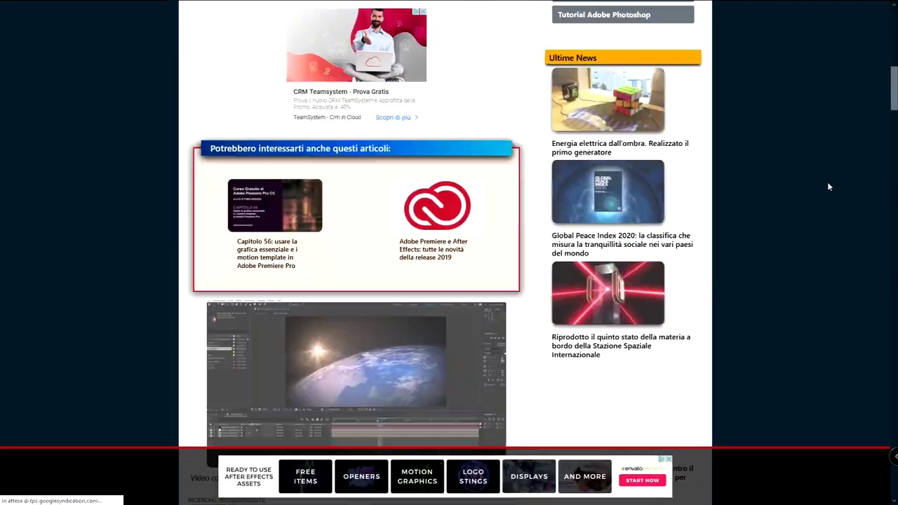
scroll(828, 185, "down", 5)
scroll(828, 185, "down", 5)
scroll(829, 185, "down", 5)
scroll(829, 185, "down", 5)
scroll(829, 185, "down", 3)
scroll(744, 183, "up", 1)
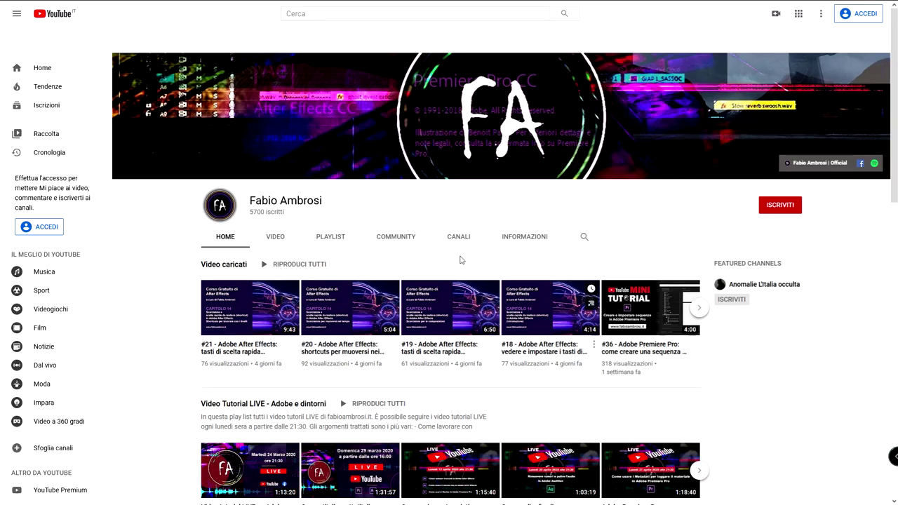
Autoscroll the YouTube channel down to the uploaded videos and live tutorial playlist rows.
middle_click(768, 338)
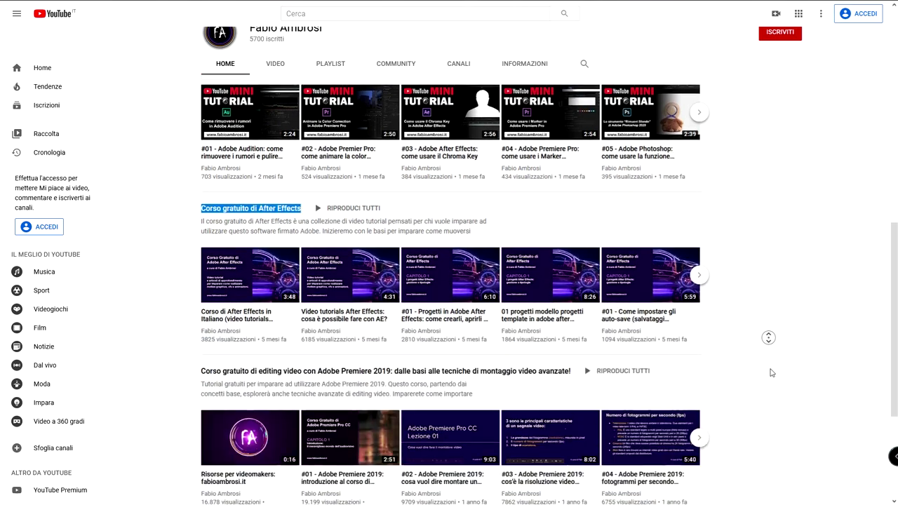
middle_click(763, 282)
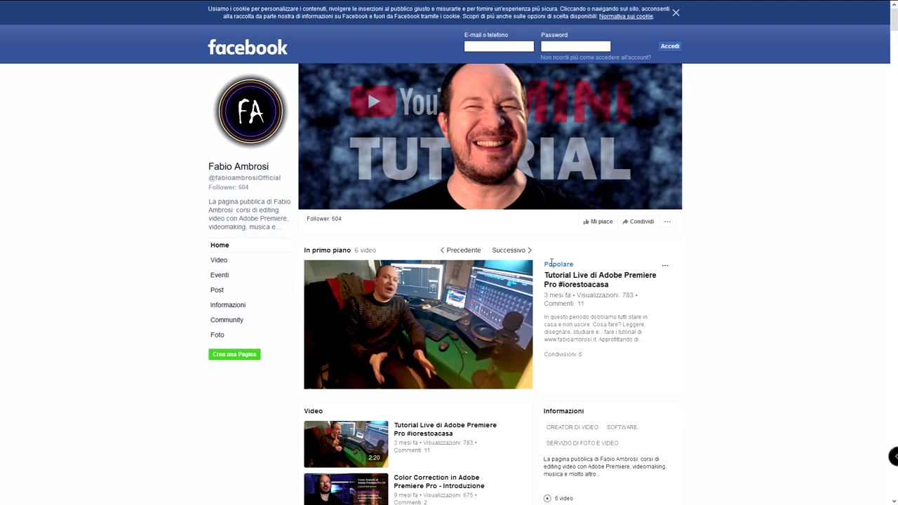
Autoscroll the Facebook feed down to the After Effects Mini Tutorial video posts.
middle_click(734, 141)
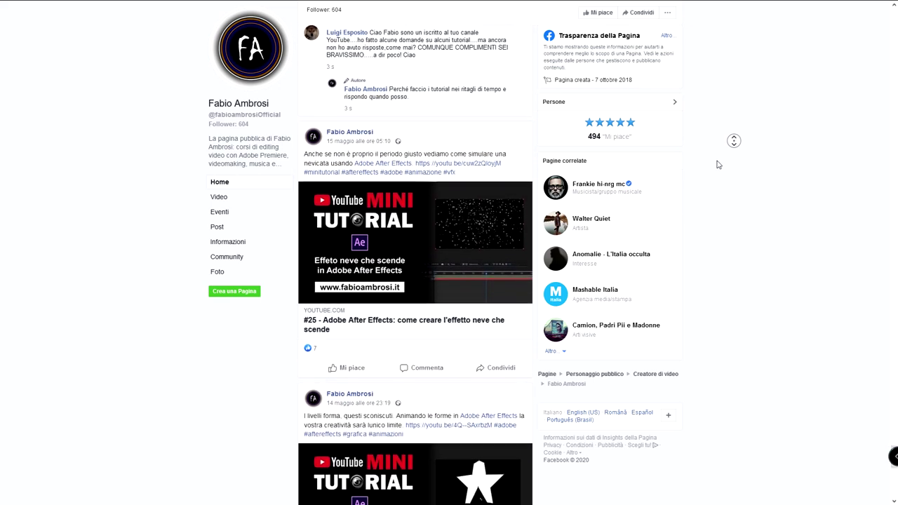
left_click(717, 164)
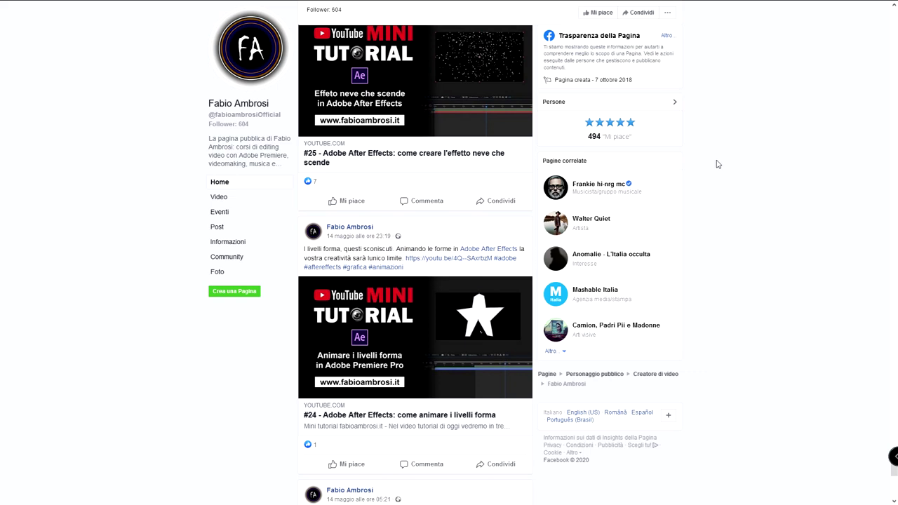